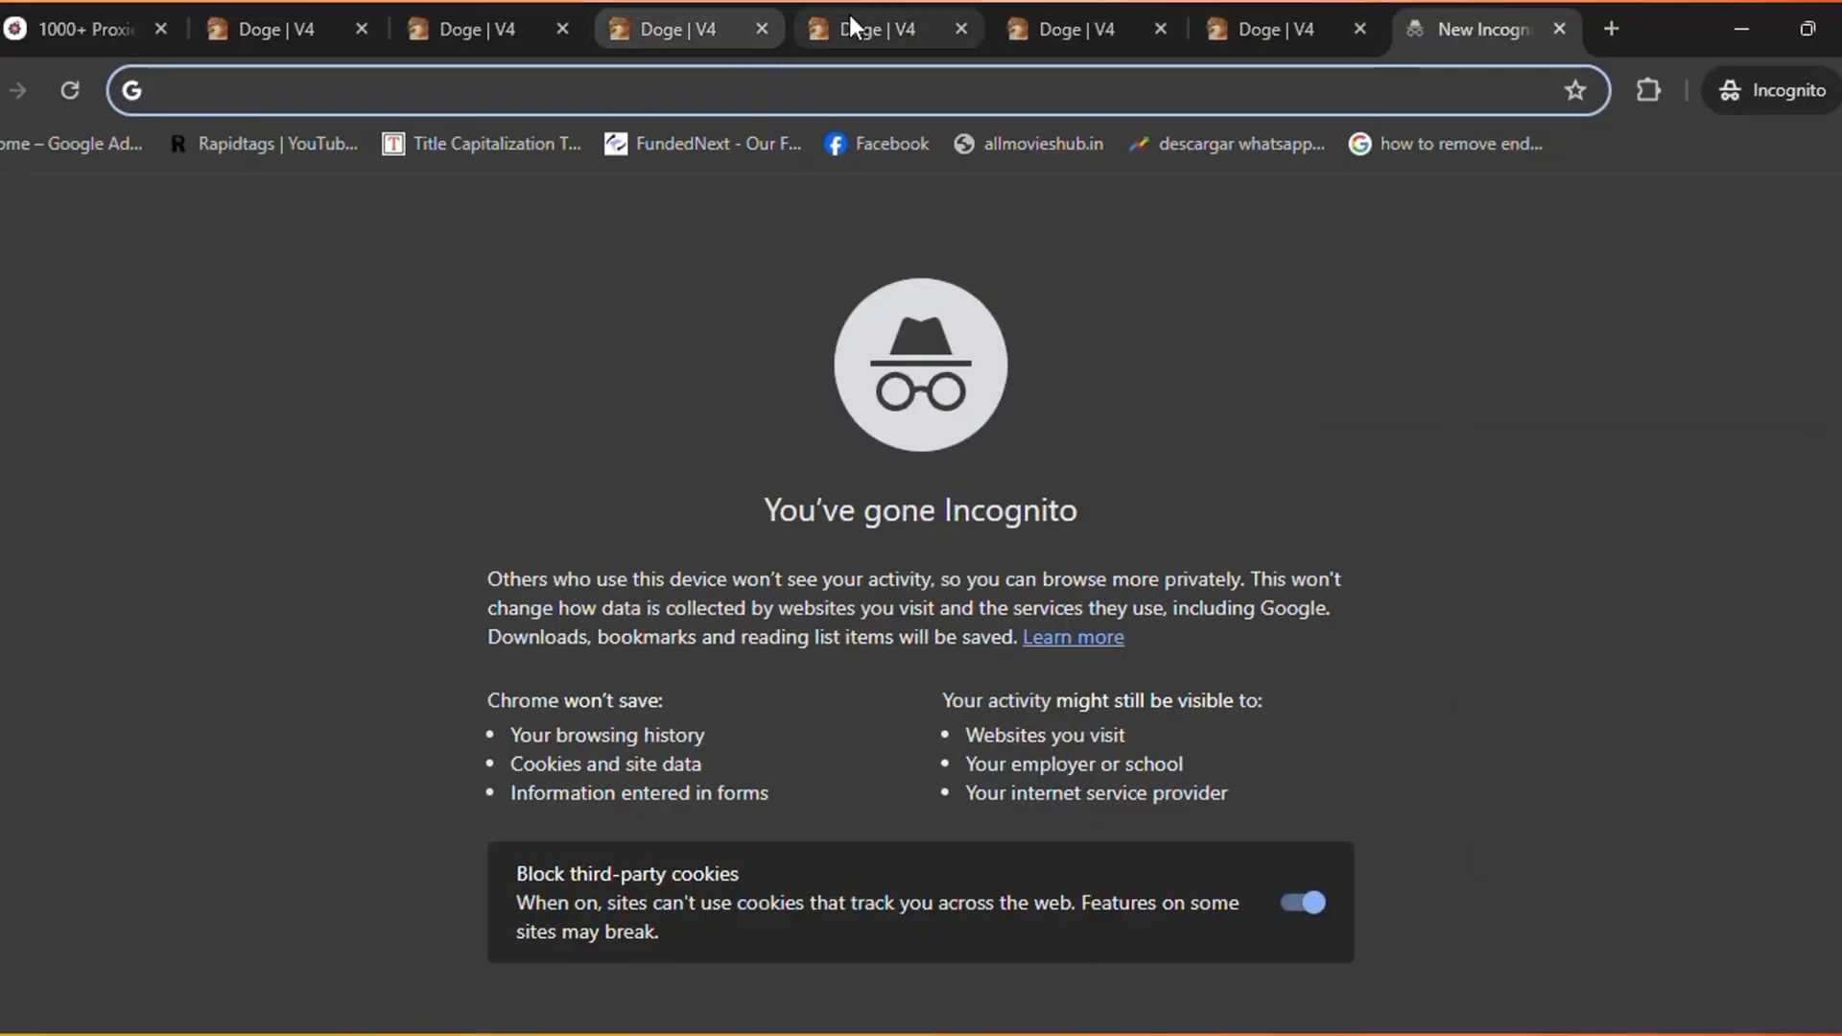
Cycle through the open Doge tabs and land on the studyinggroup proxy tab's URL box.
{"action": "left_click", "coordinate": [864, 26]}
{"action": "left_click", "coordinate": [1073, 26]}
{"action": "left_click", "coordinate": [1252, 26]}
{"action": "left_click", "coordinate": [1072, 26]}
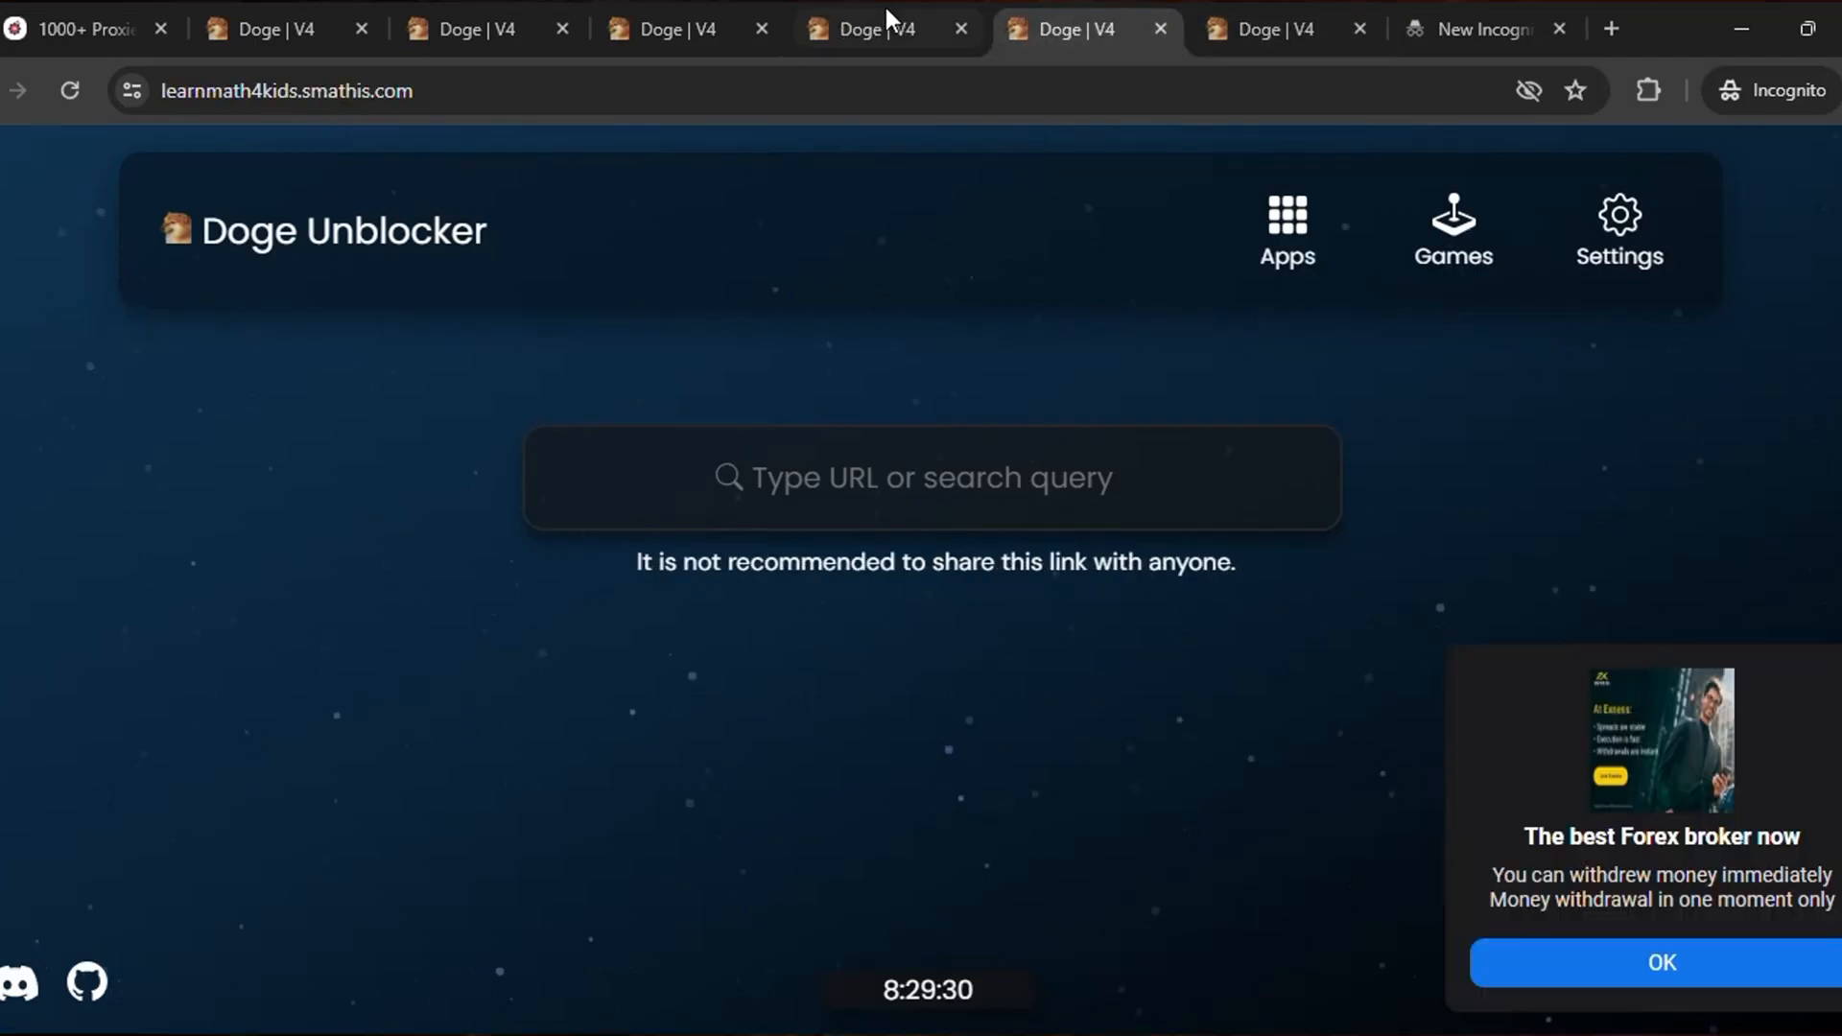
{"action": "left_click", "coordinate": [885, 18]}
{"action": "left_click", "coordinate": [673, 26]}
{"action": "left_click", "coordinate": [490, 26]}
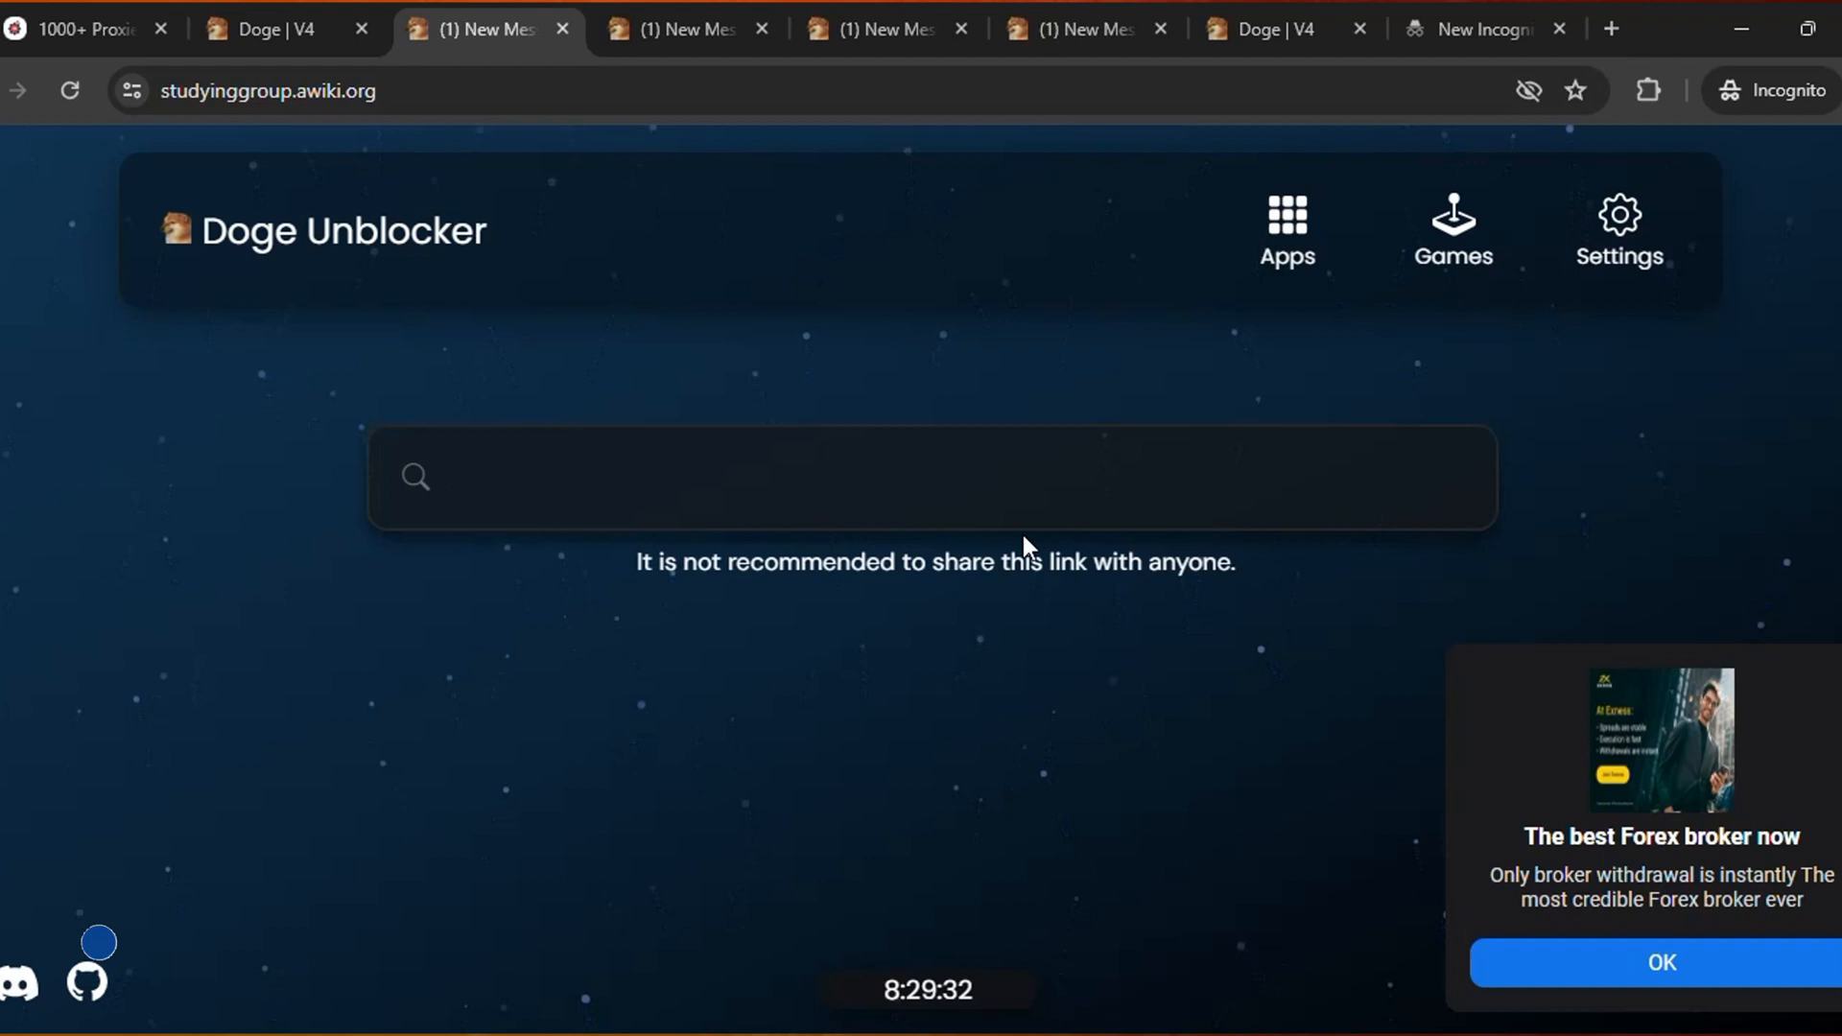
{"action": "left_click", "coordinate": [633, 476]}
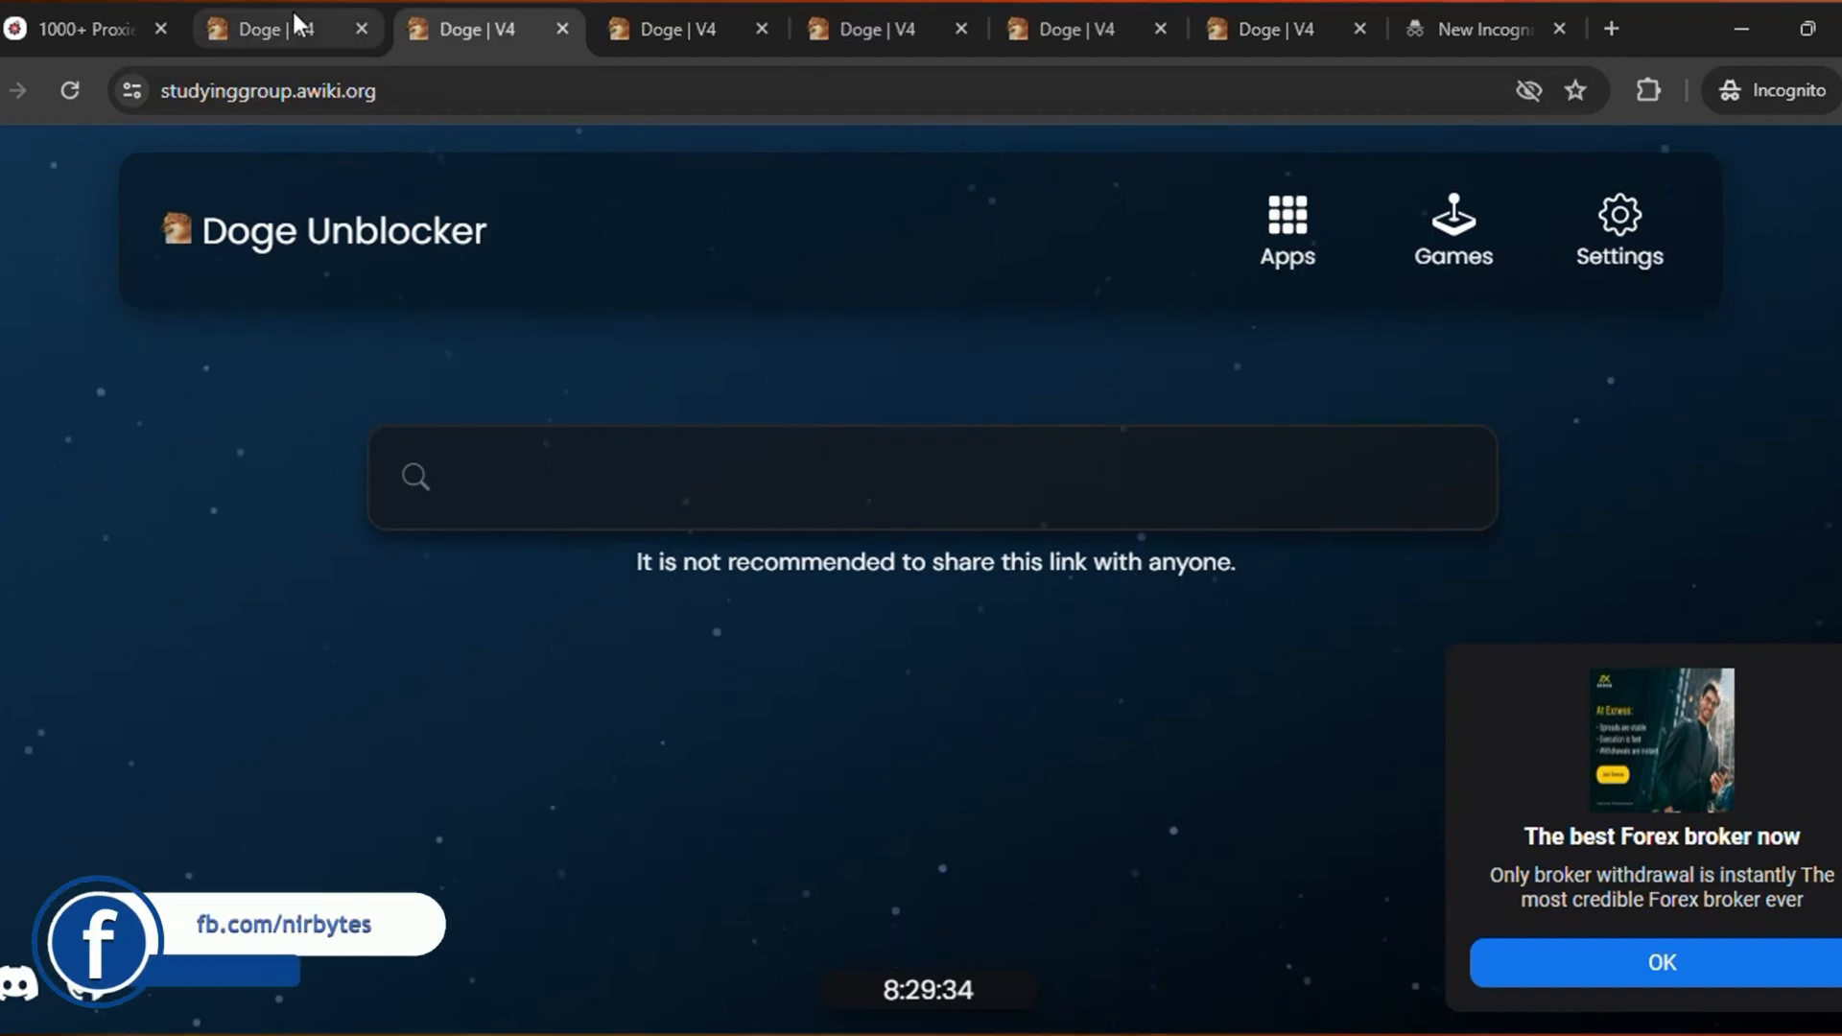
Submit discord.com through the studyinggroup proxy's search box.
{"action": "left_click", "coordinate": [288, 18]}
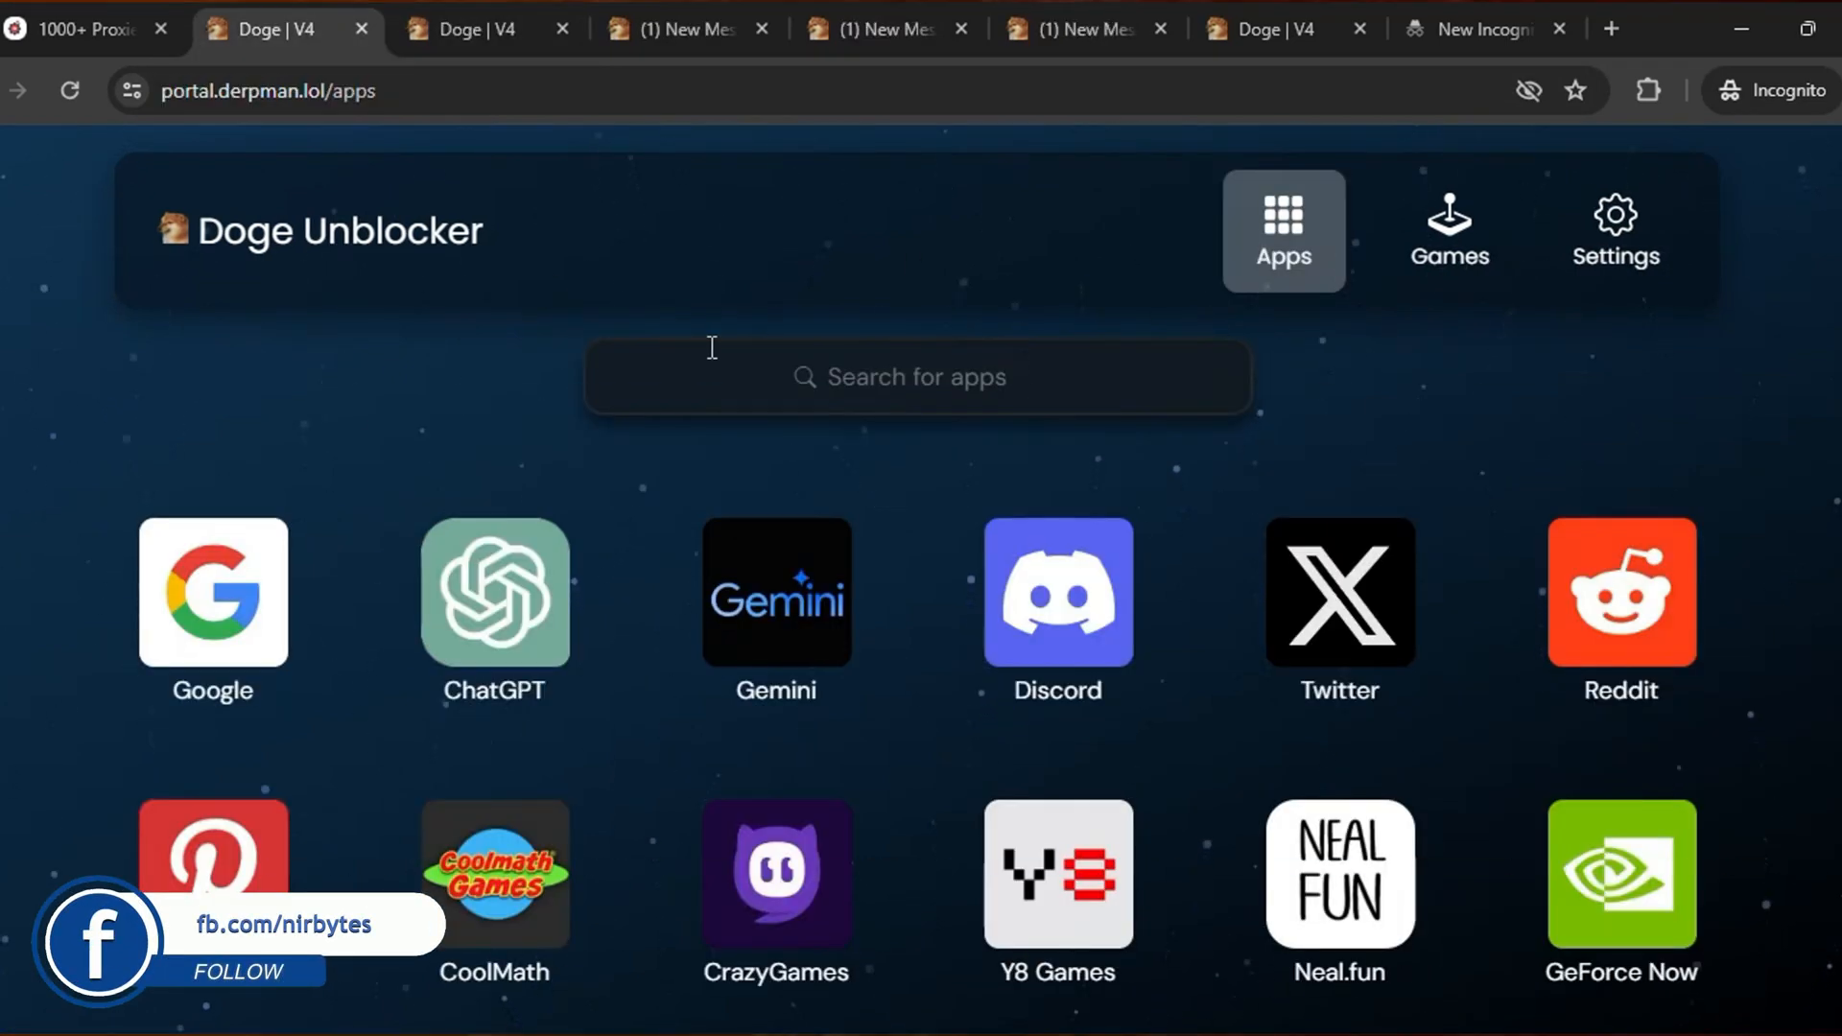
{"action": "left_click", "coordinate": [782, 375]}
{"action": "left_click", "coordinate": [504, 25]}
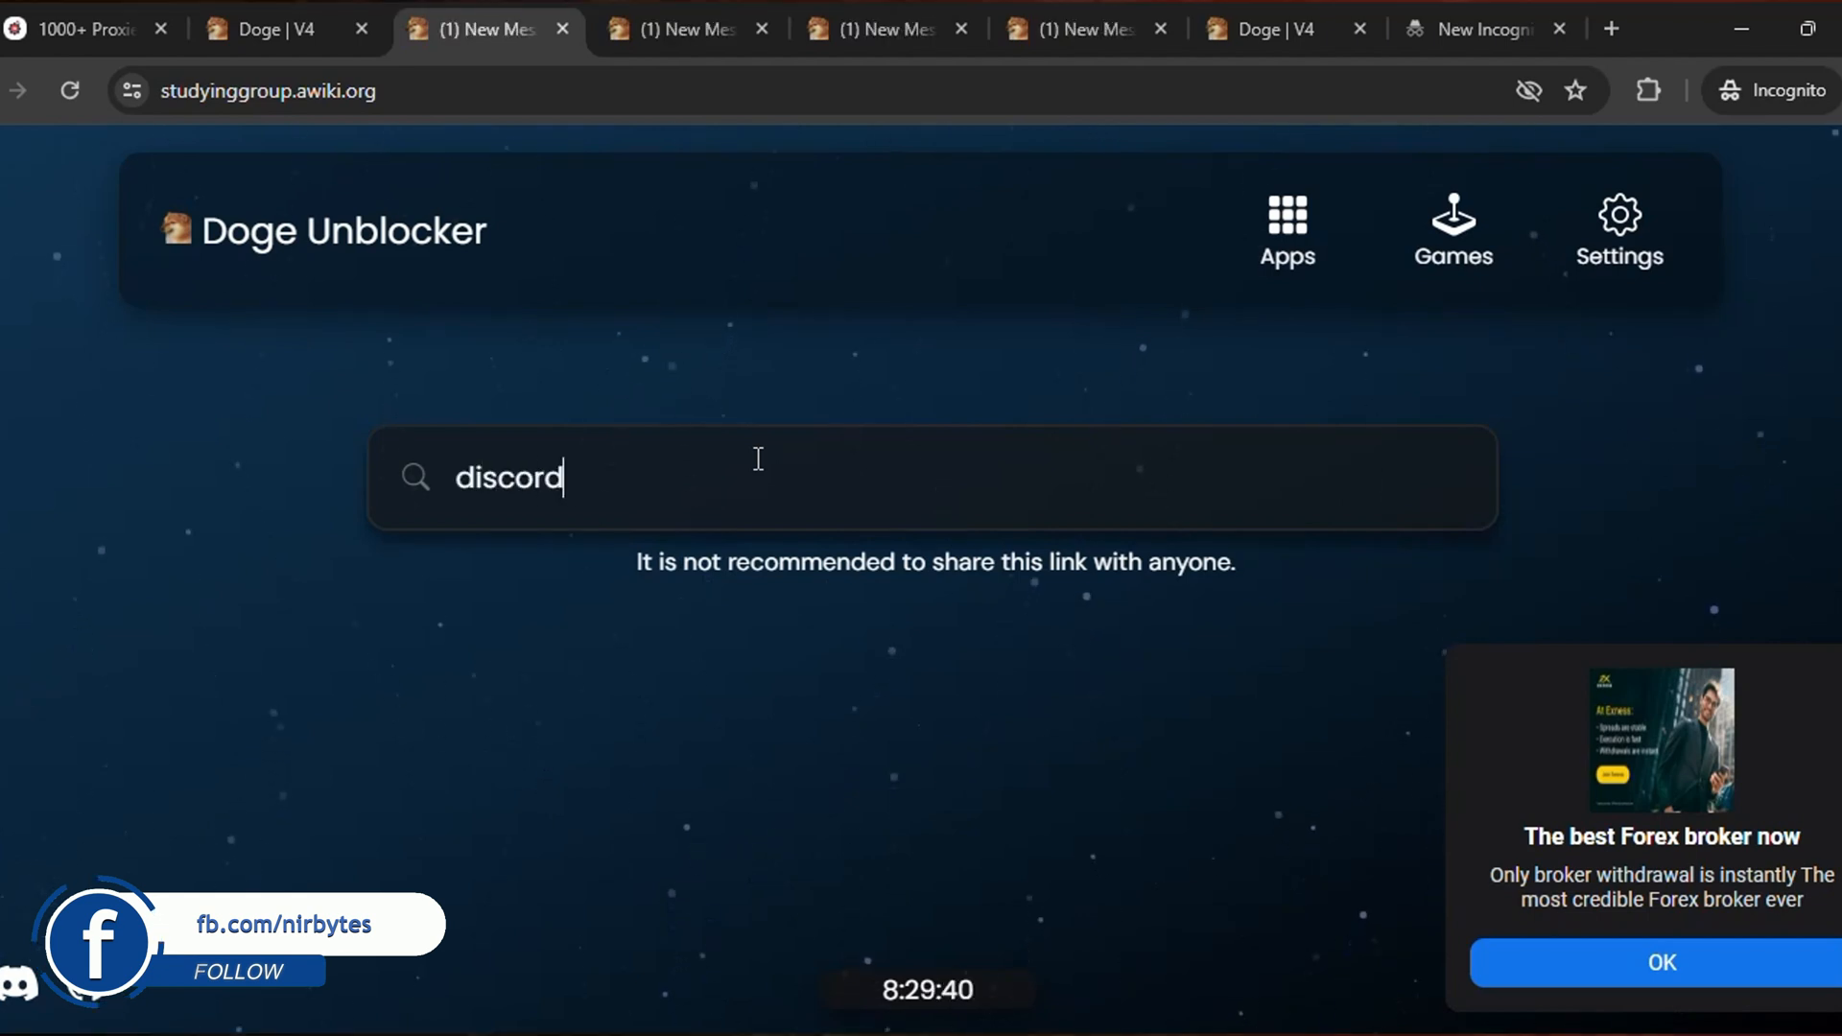
{"action": "type", "text": "m"}
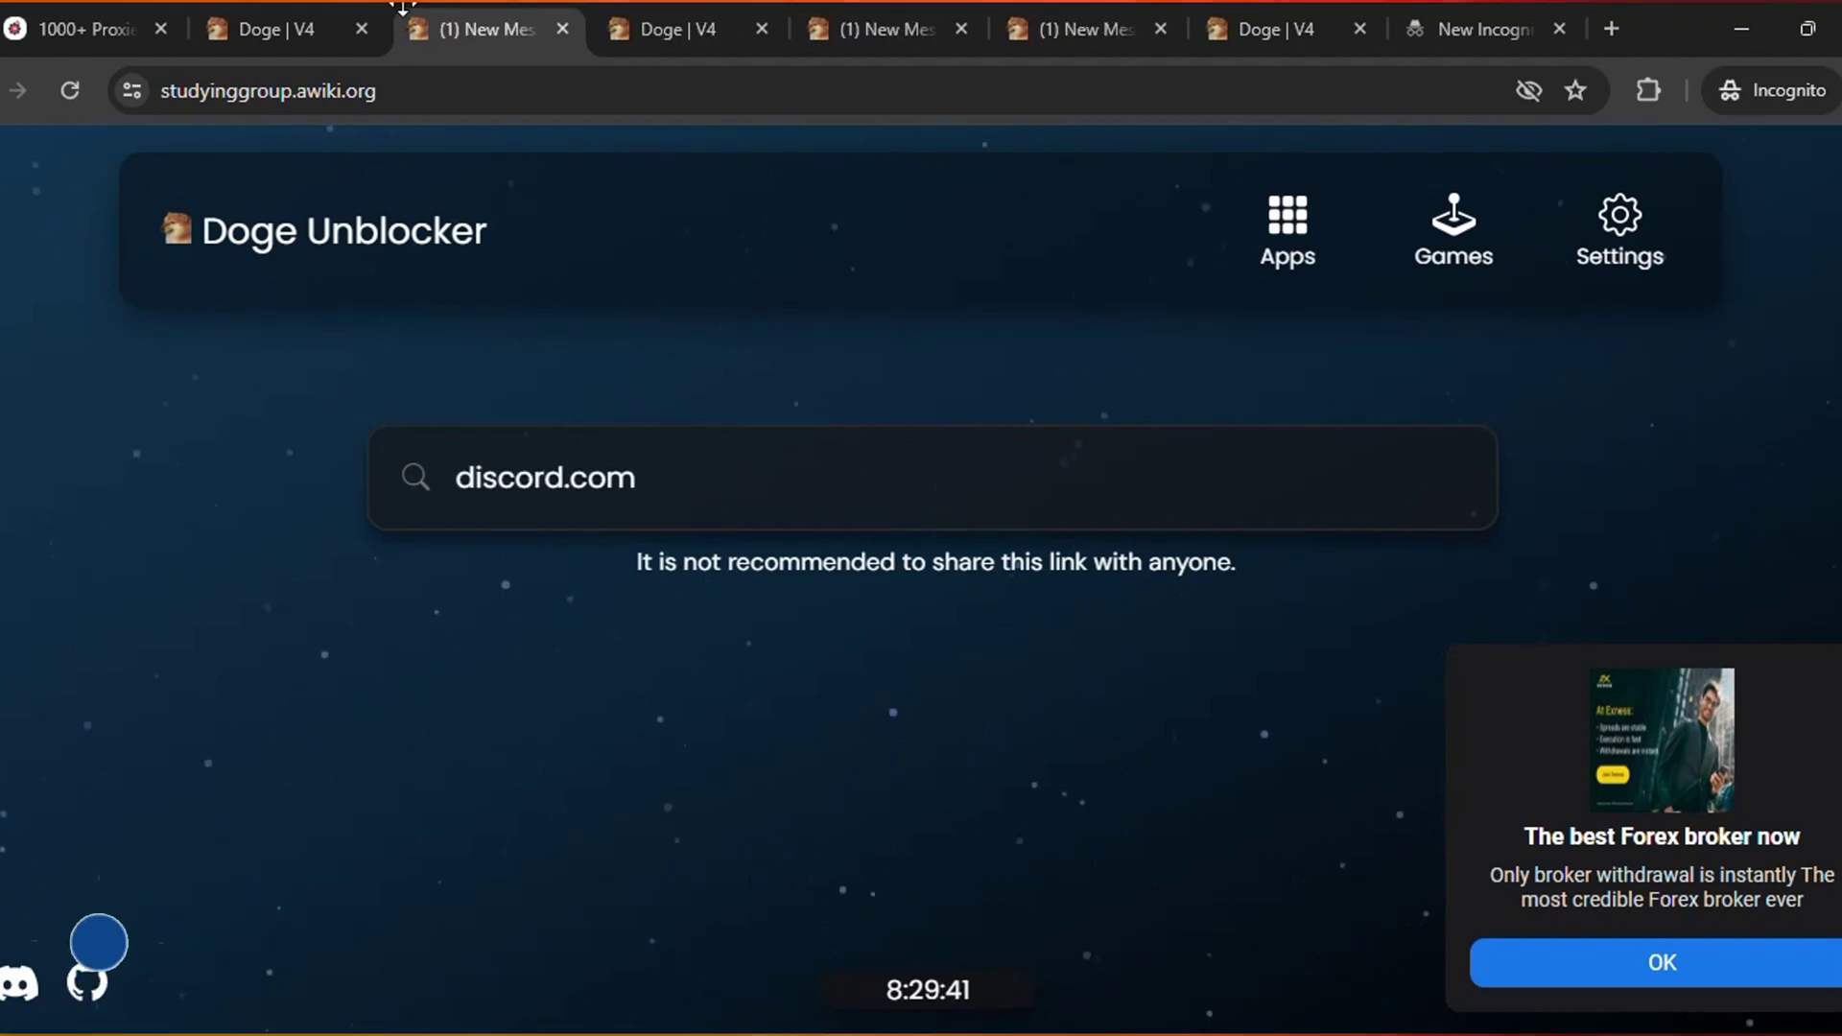
{"action": "key", "text": "Return"}
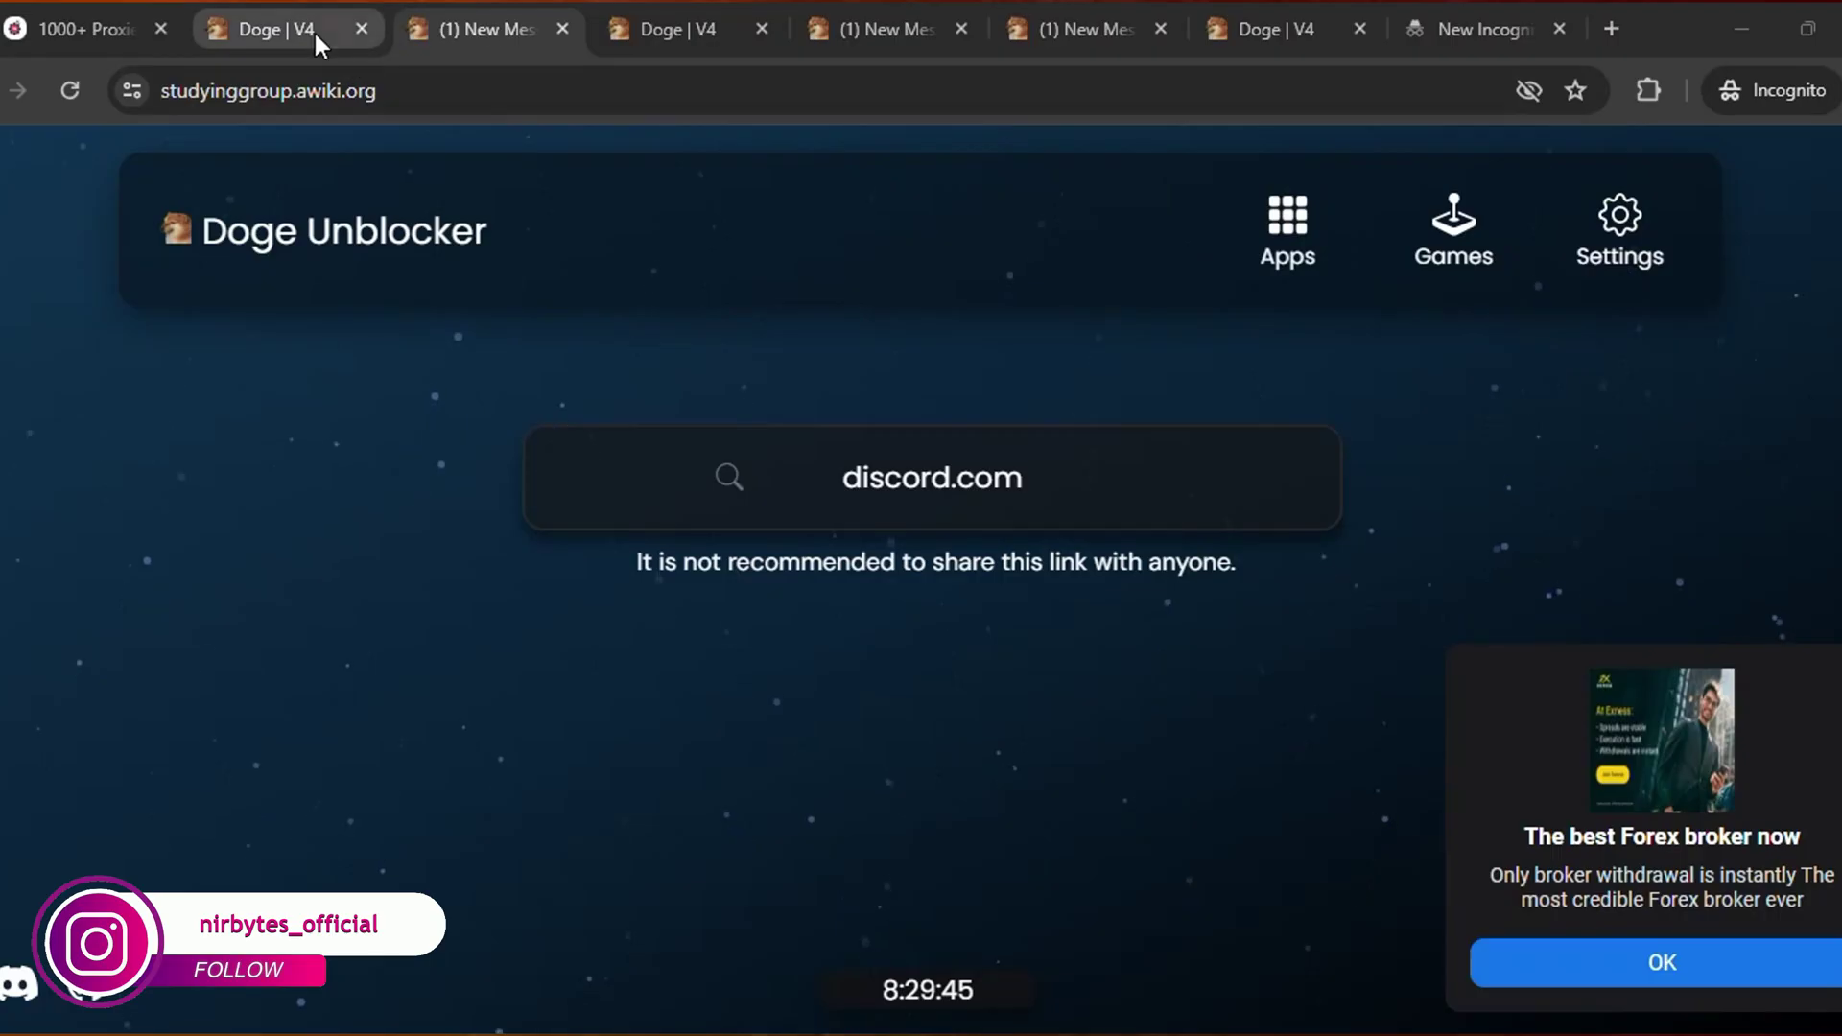
Launch Discord from the proxy's apps collection tile.
{"action": "left_click", "coordinate": [295, 28]}
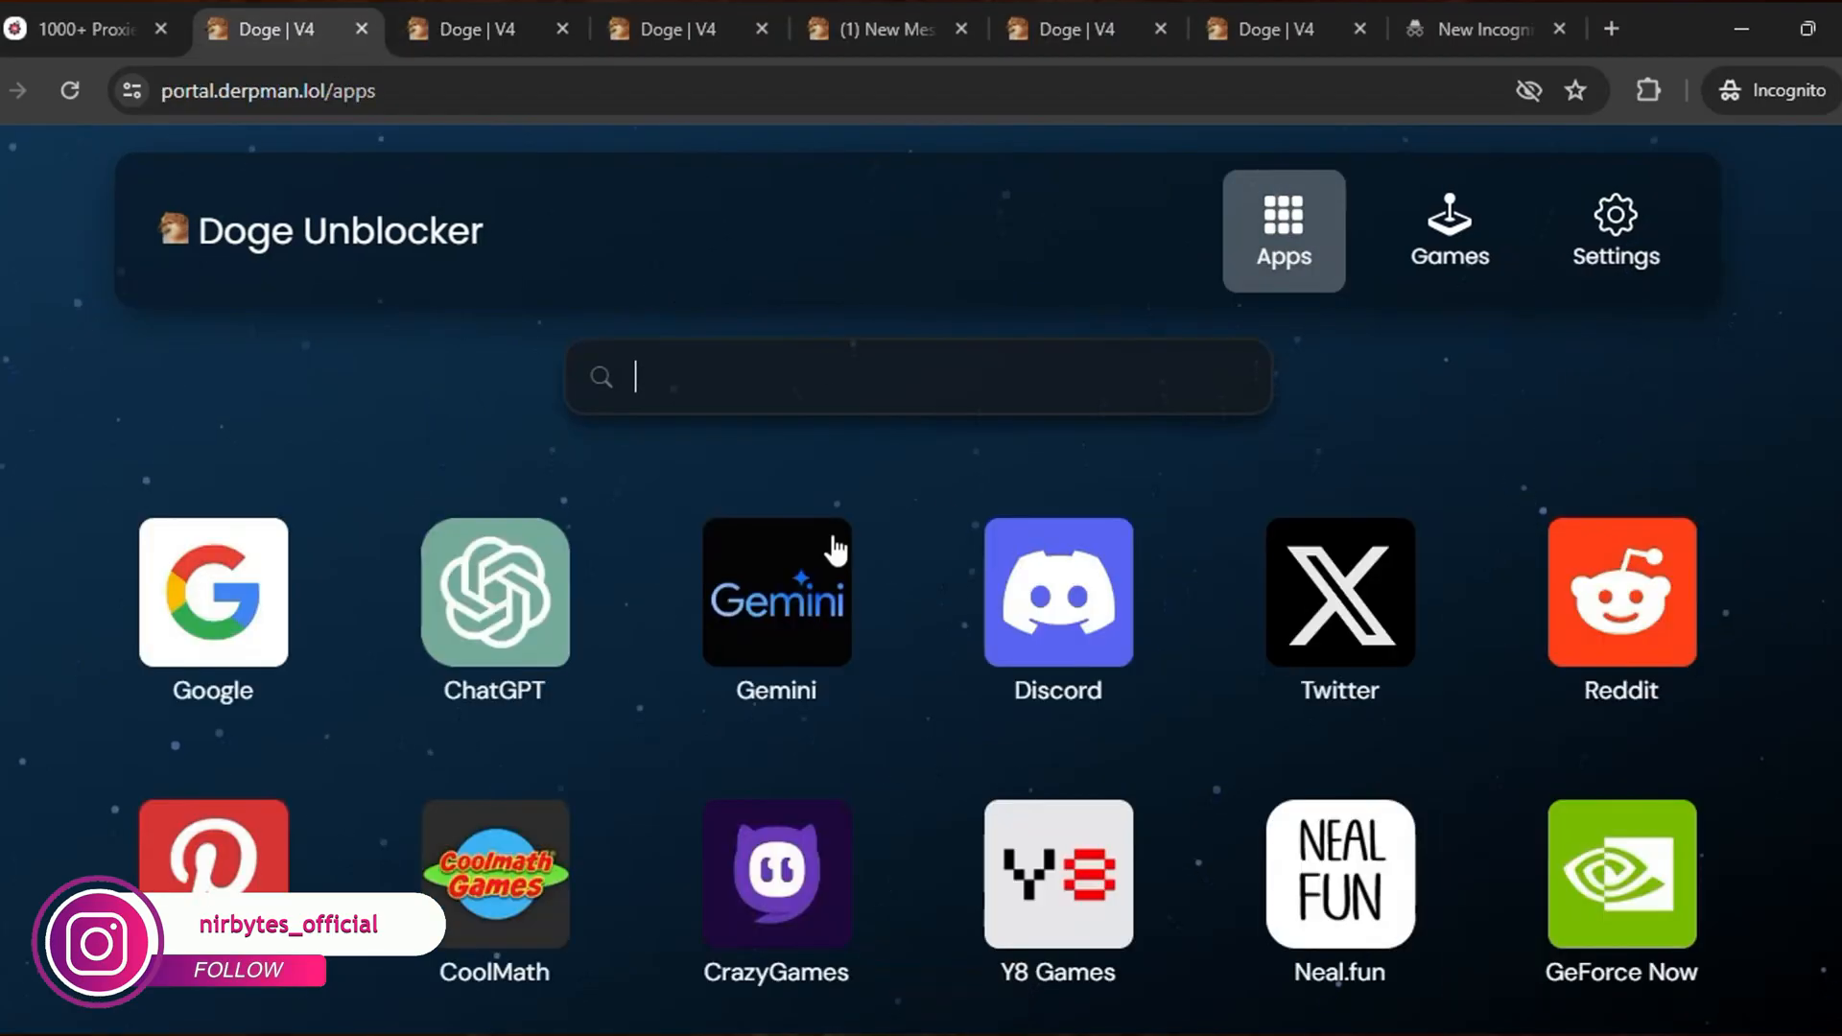
{"action": "scroll", "coordinate": [948, 513], "scroll_direction": "down", "scroll_amount": 1}
{"action": "scroll", "coordinate": [949, 514], "scroll_direction": "down", "scroll_amount": 3}
{"action": "scroll", "coordinate": [948, 514], "scroll_direction": "up", "scroll_amount": 2}
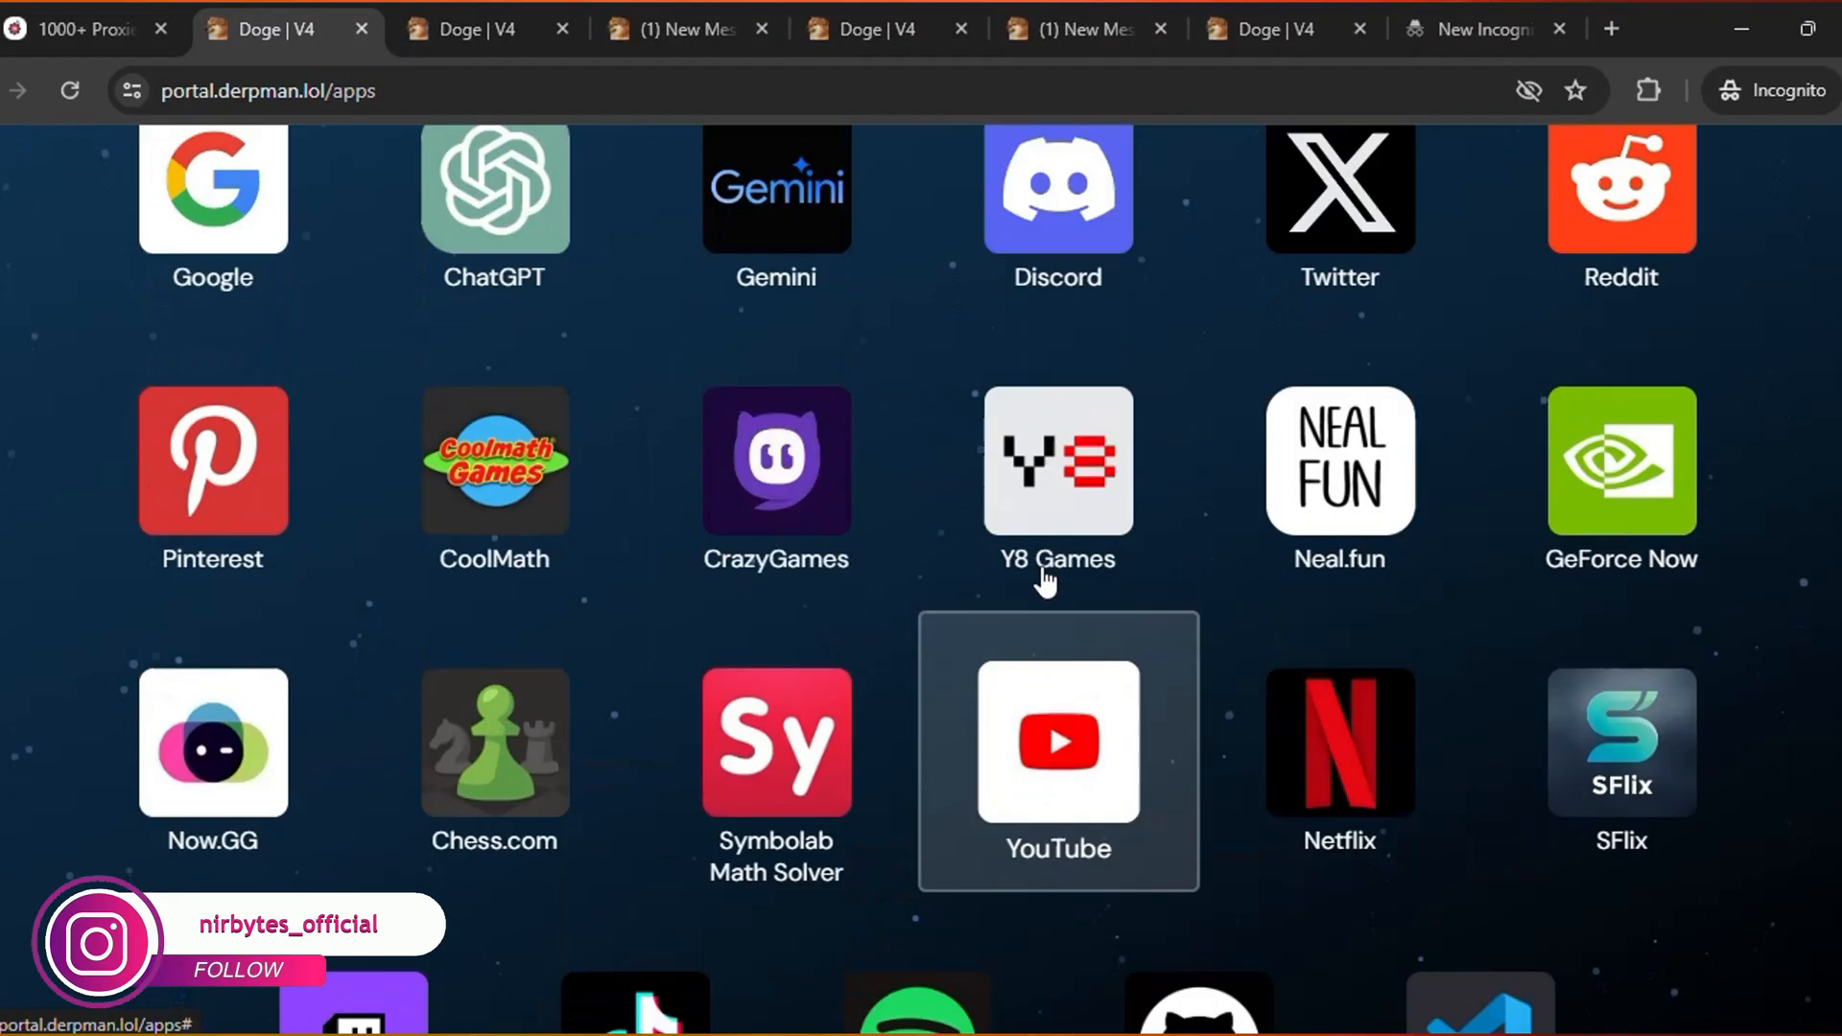
{"action": "scroll", "coordinate": [937, 552], "scroll_direction": "up", "scroll_amount": 2}
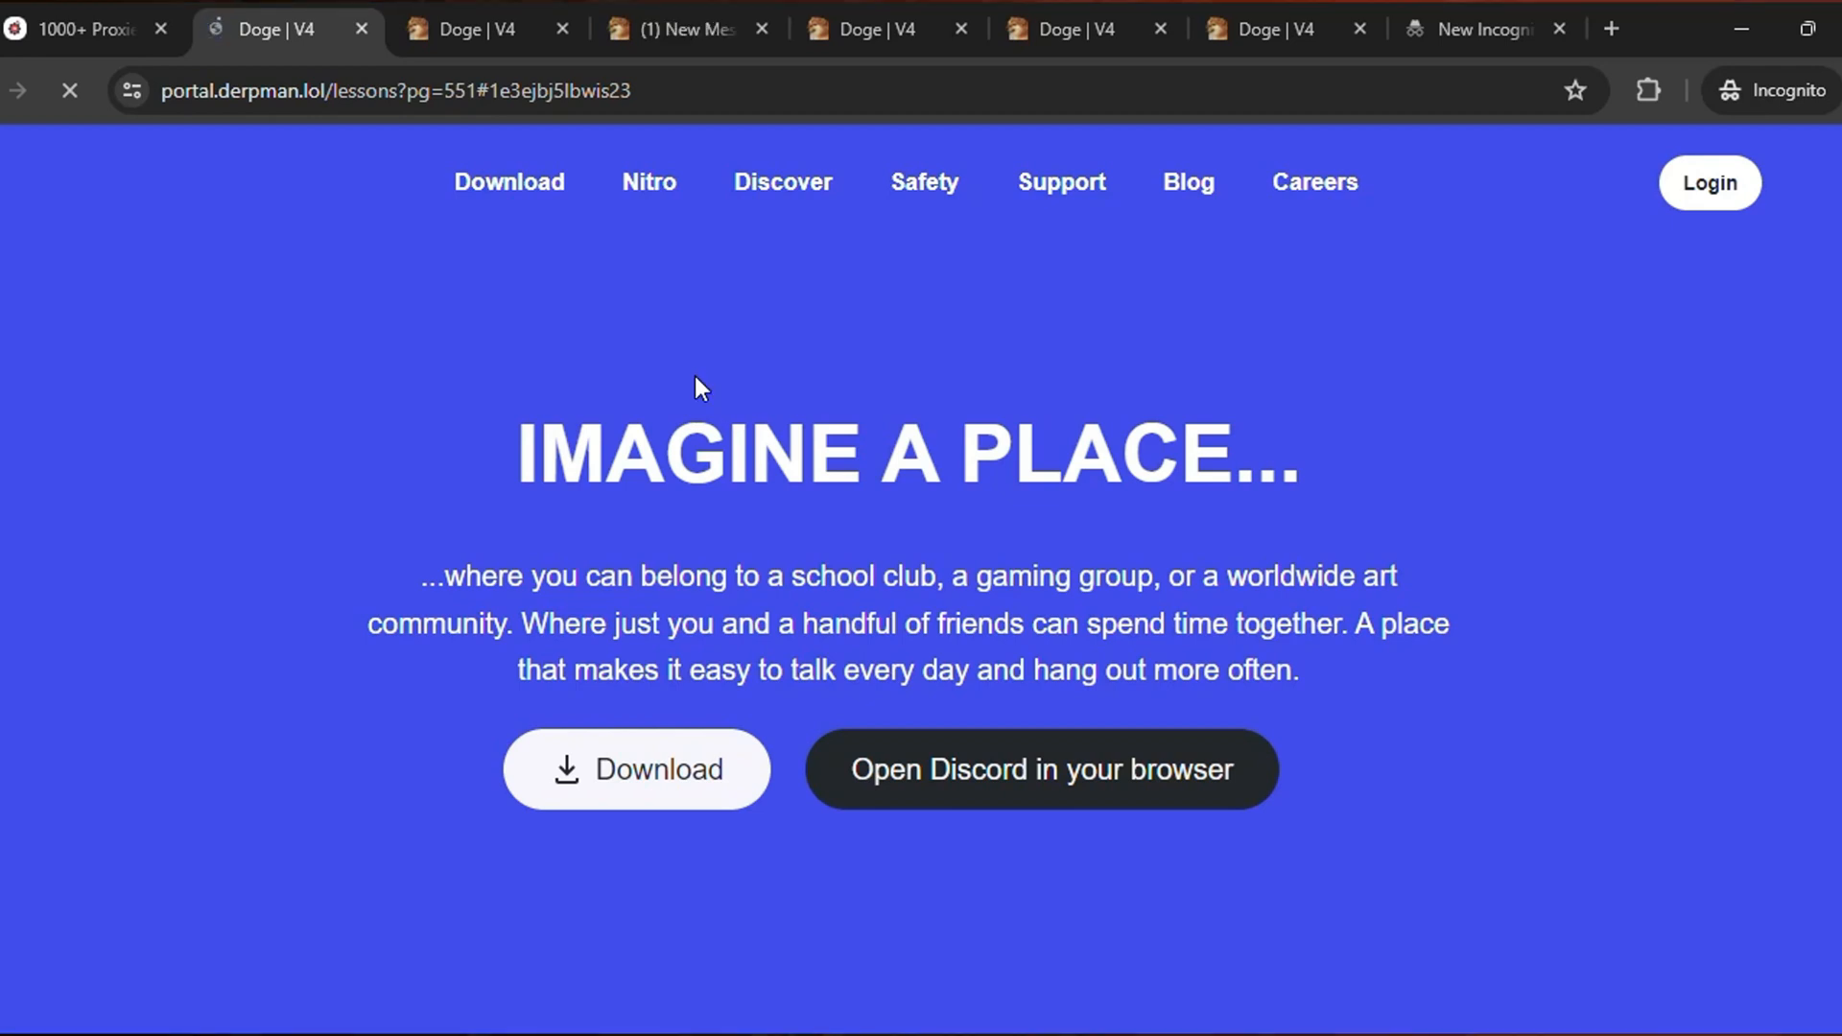
Visit the other Doge | V4 tabs, then return to the fully loaded Discord homepage tab.
{"action": "left_click", "coordinate": [677, 31]}
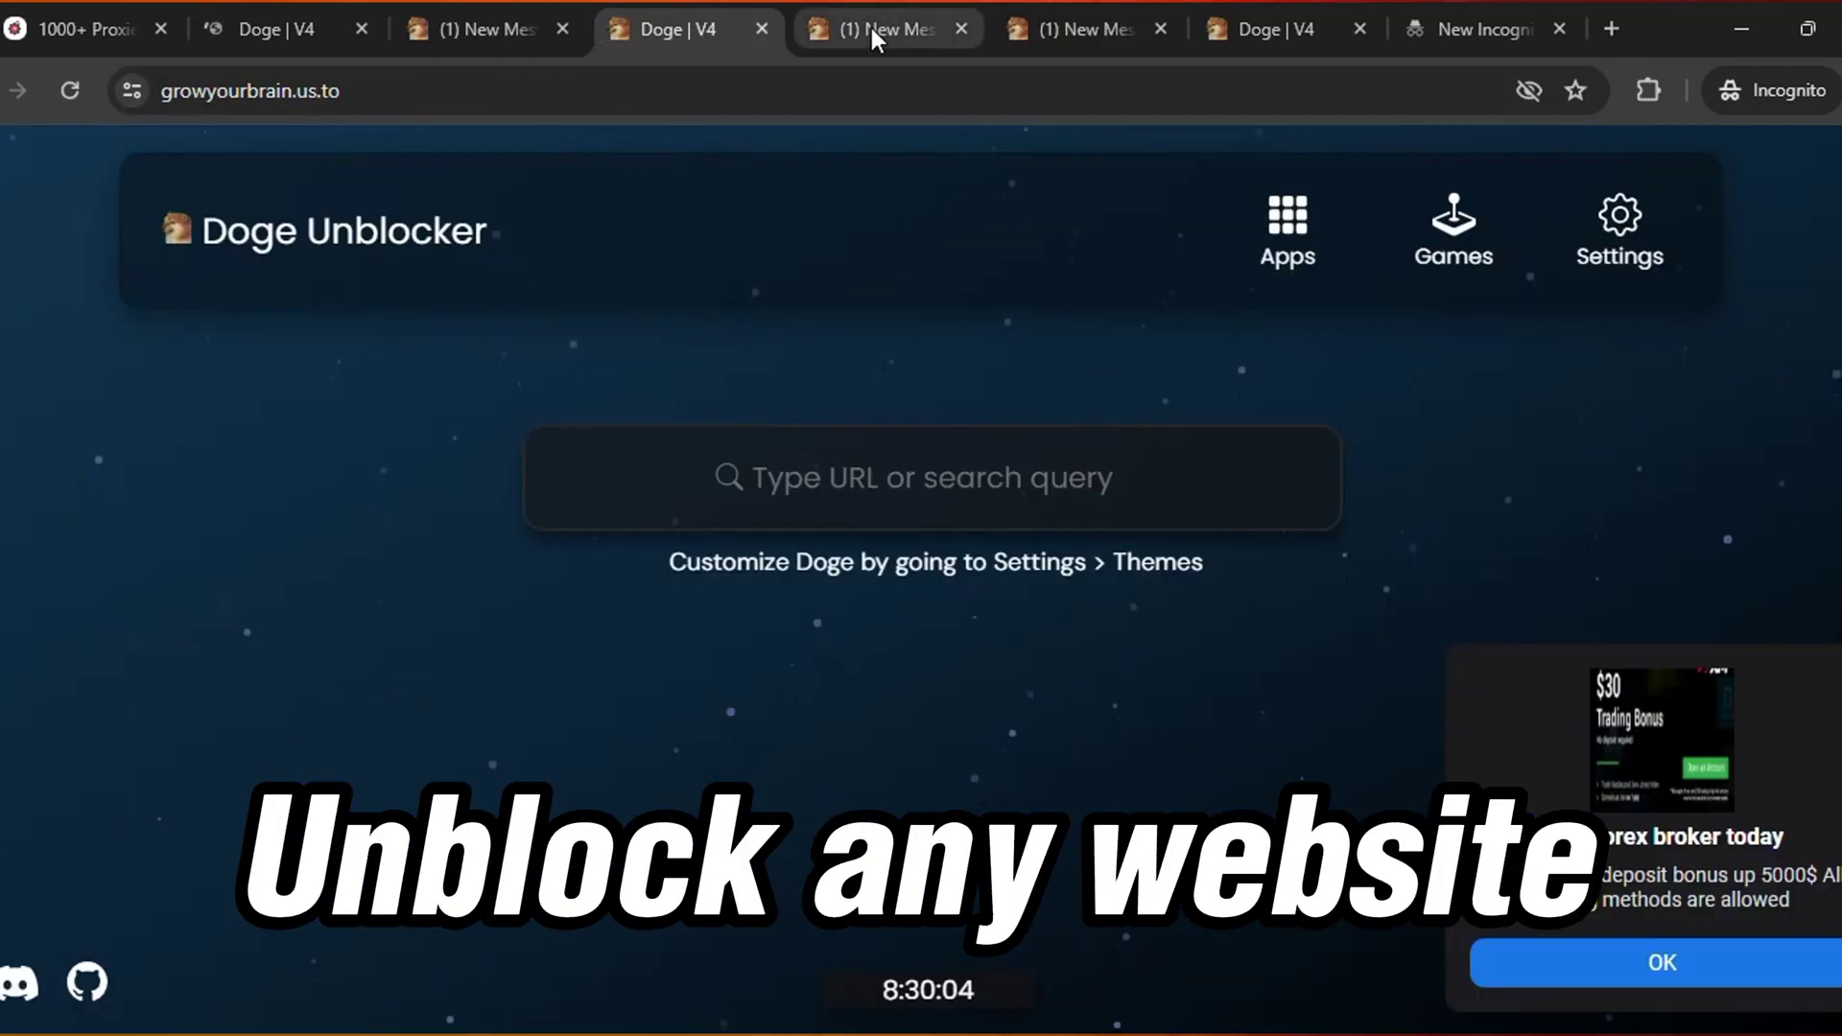
{"action": "left_click", "coordinate": [871, 27]}
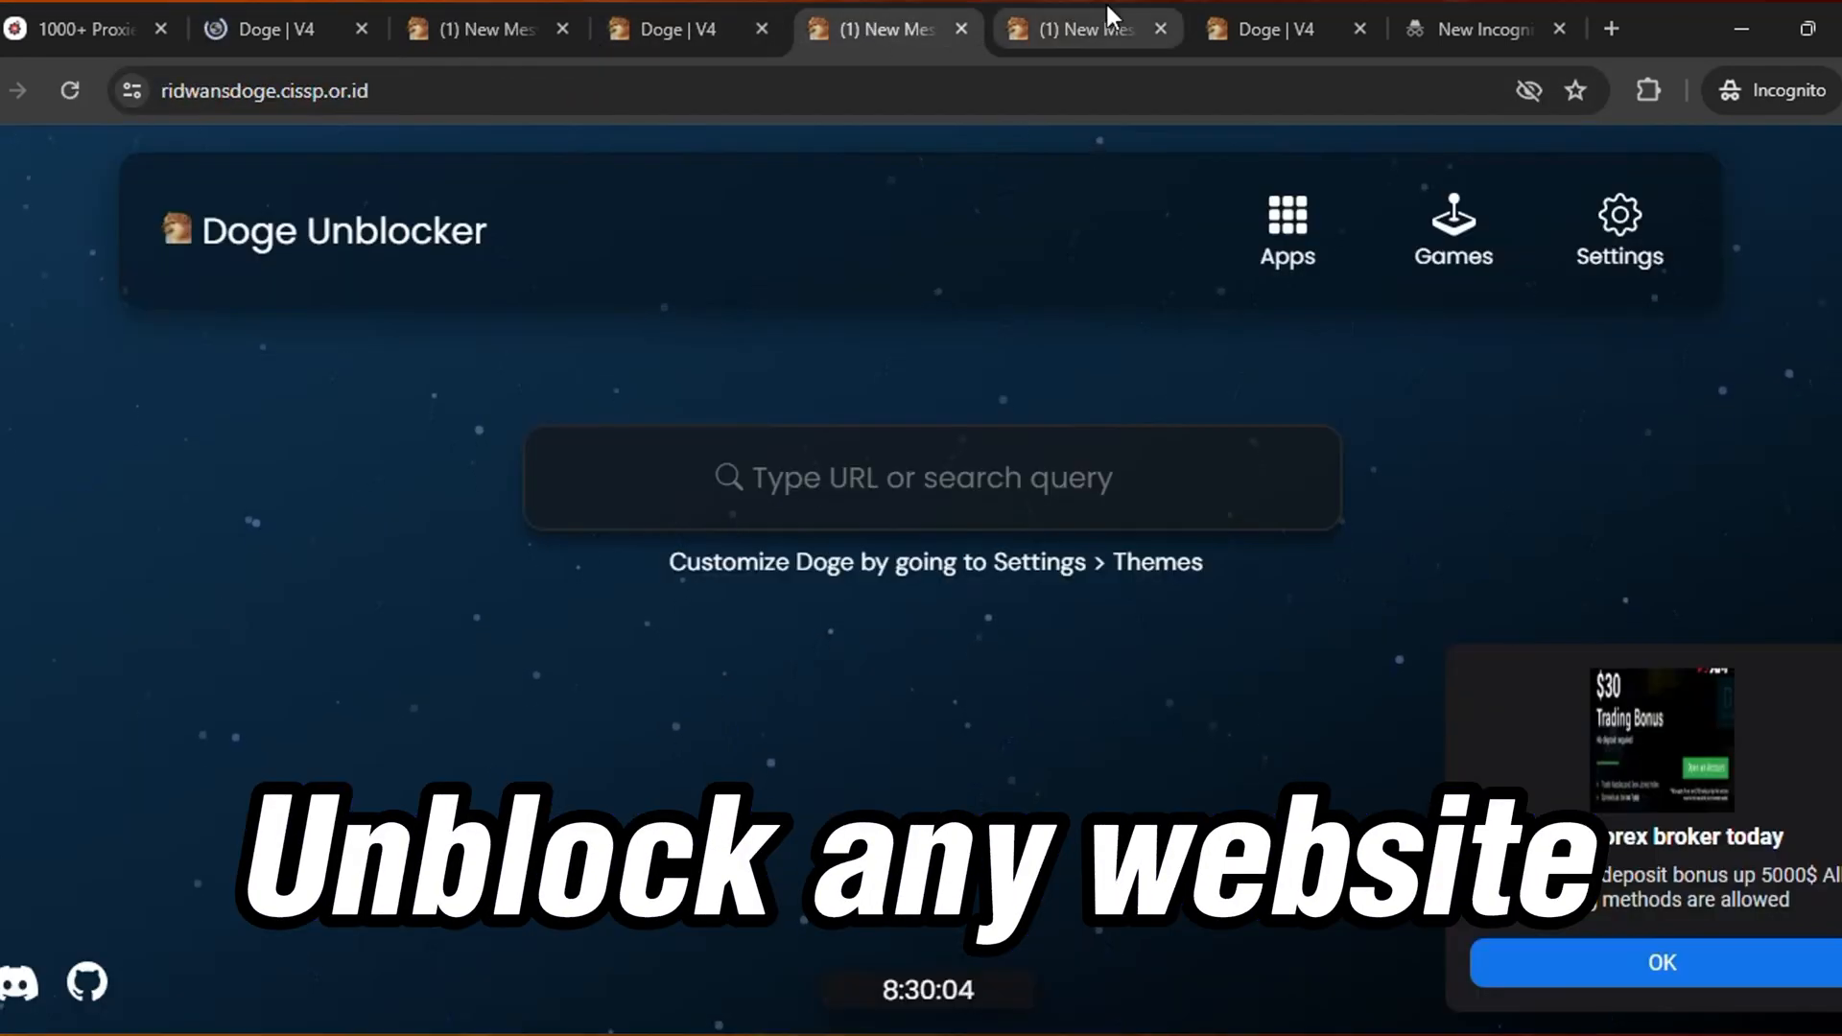
{"action": "left_click", "coordinate": [1072, 30]}
{"action": "left_click", "coordinate": [1260, 30]}
{"action": "left_click", "coordinate": [892, 29]}
{"action": "left_click", "coordinate": [669, 30]}
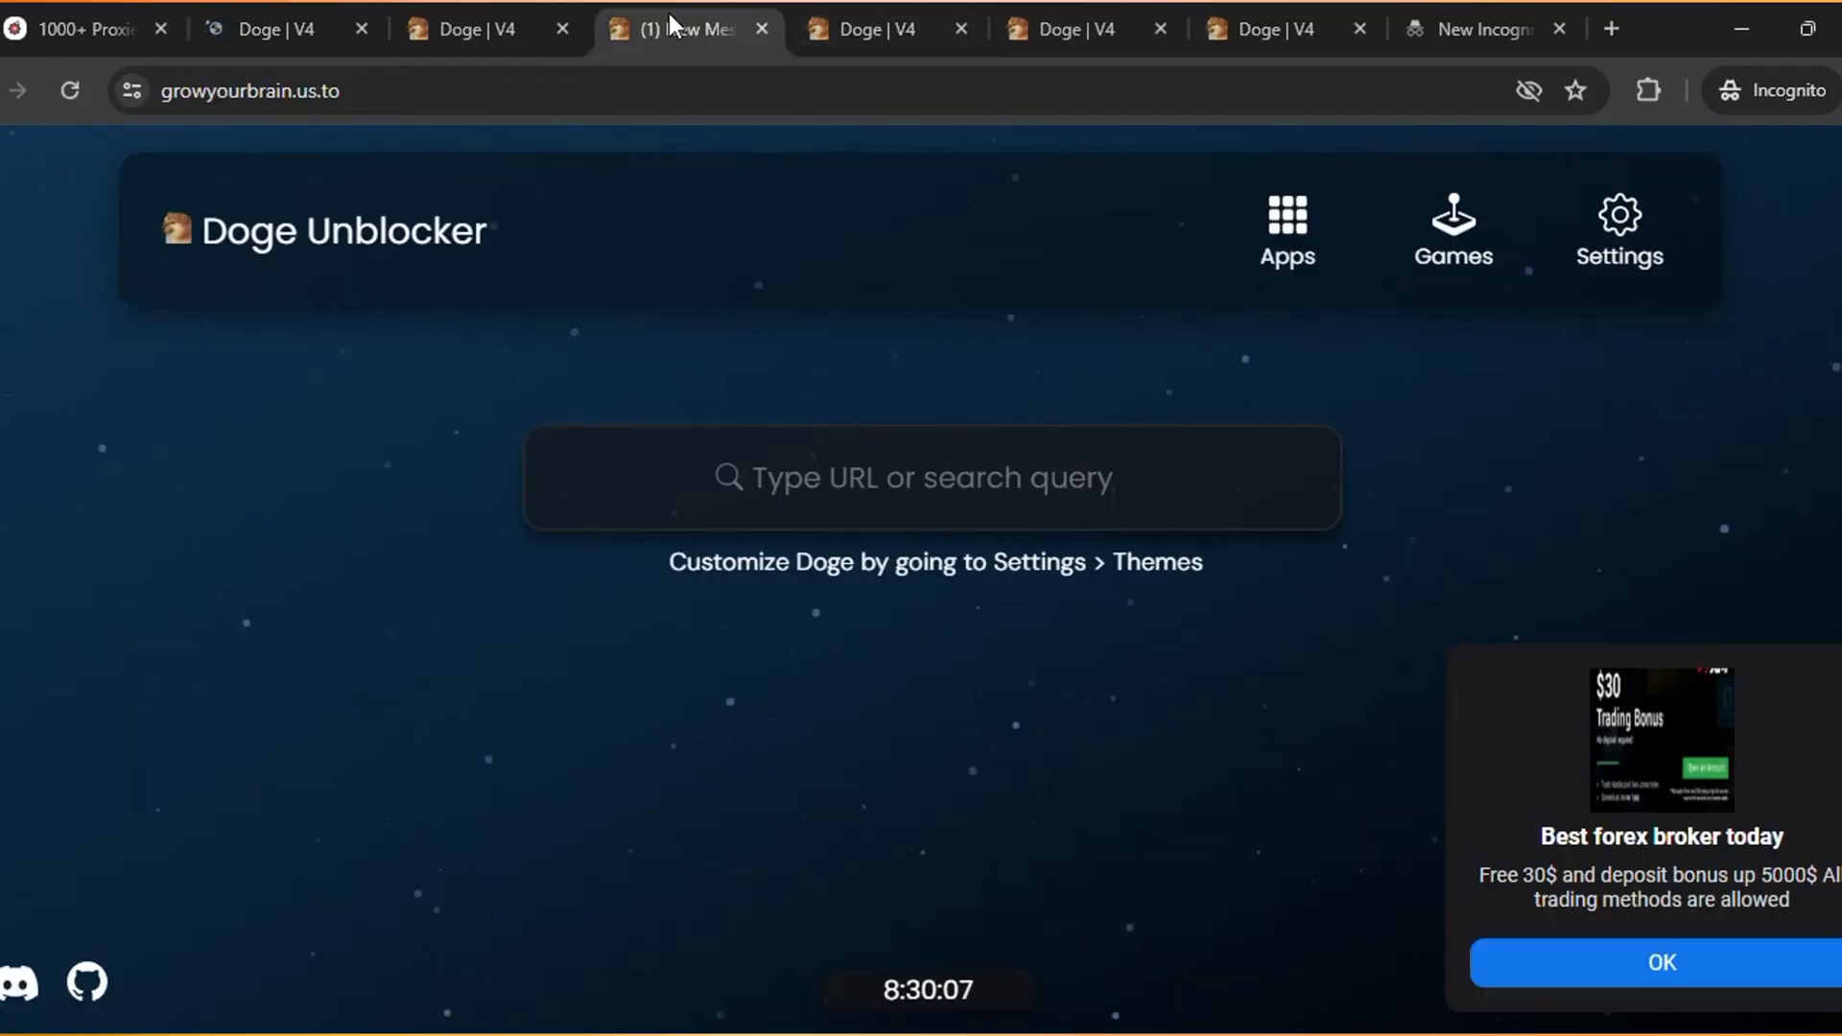
{"action": "left_click", "coordinate": [476, 29]}
{"action": "left_click", "coordinate": [285, 29]}
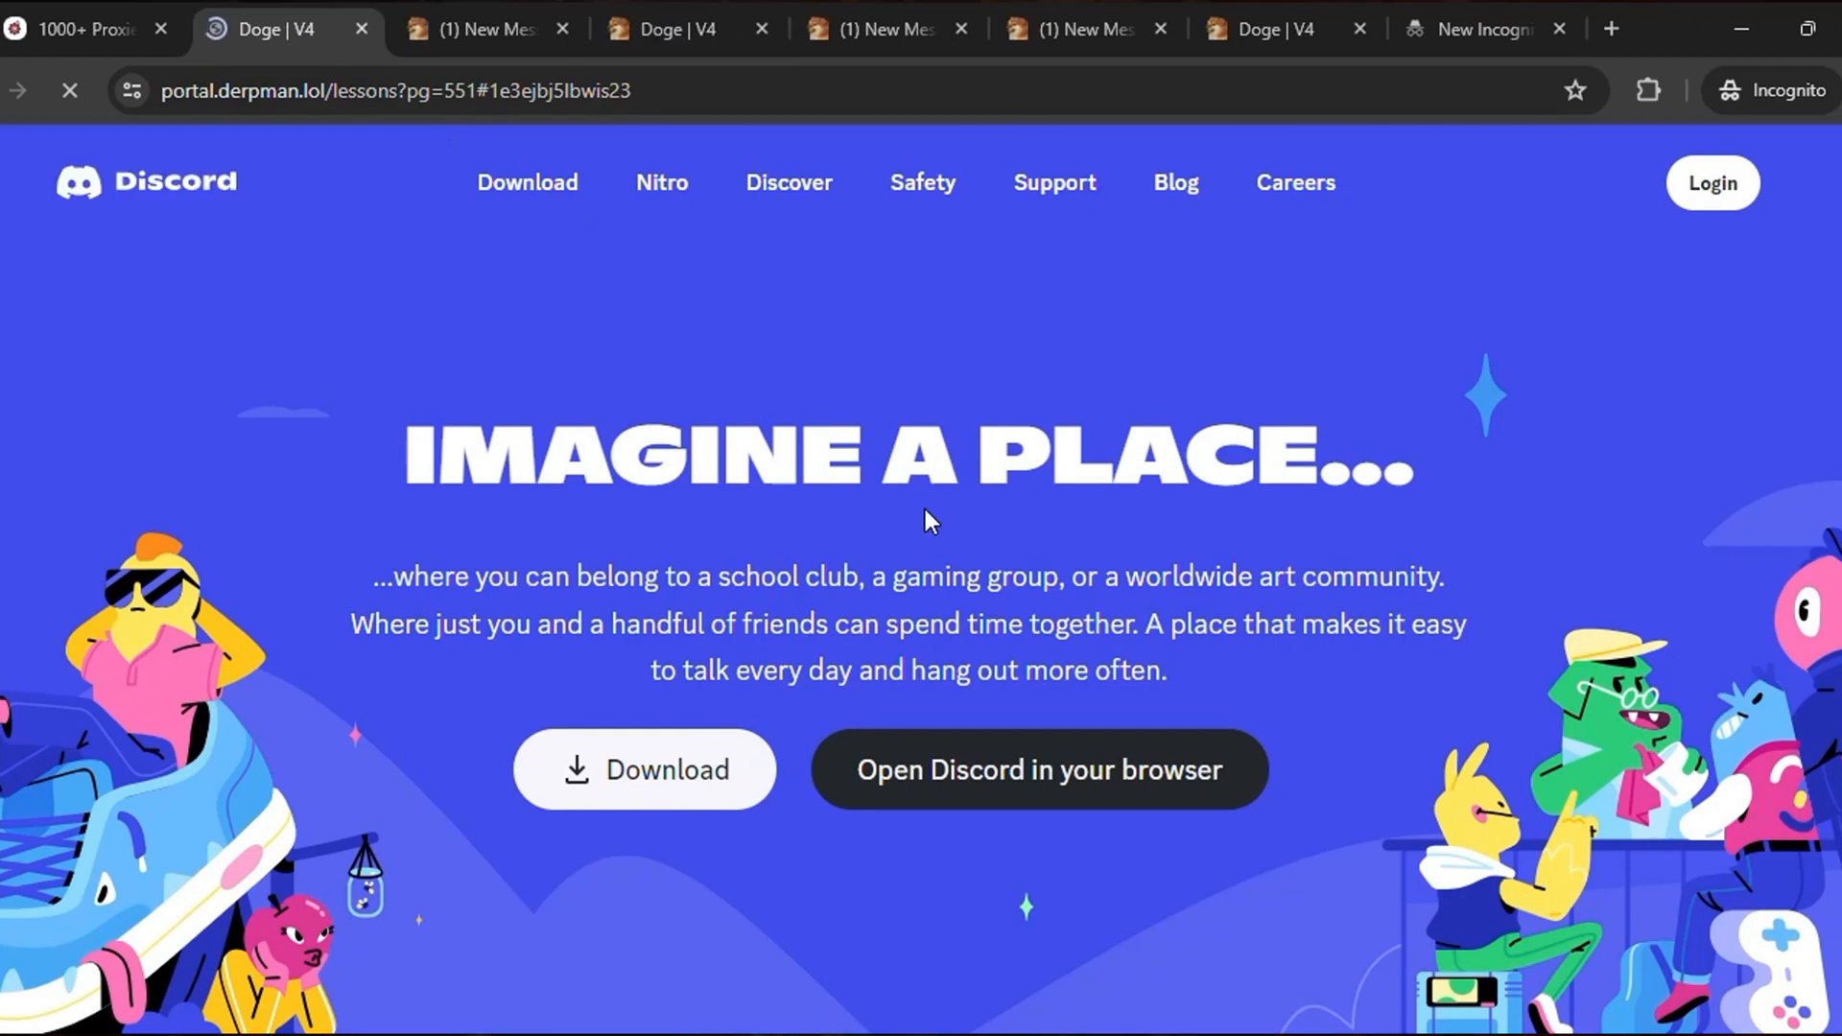